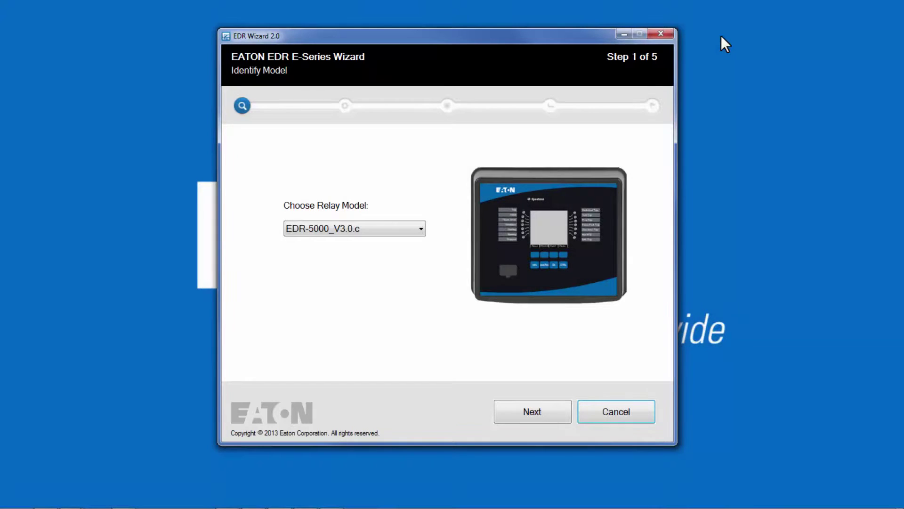
Keep EDR-5000_V3.0.c as the relay model and dismiss the connection warning.
click(419, 228)
click(387, 241)
click(518, 411)
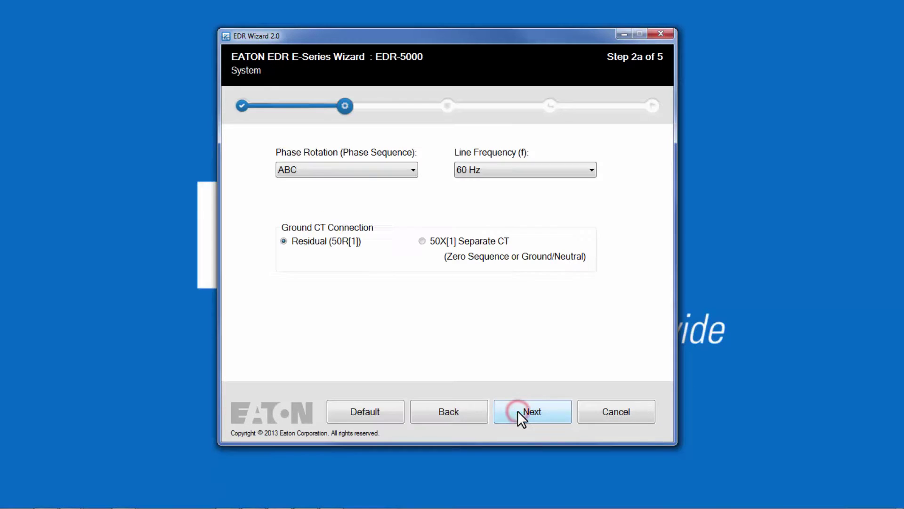
click(546, 414)
click(555, 296)
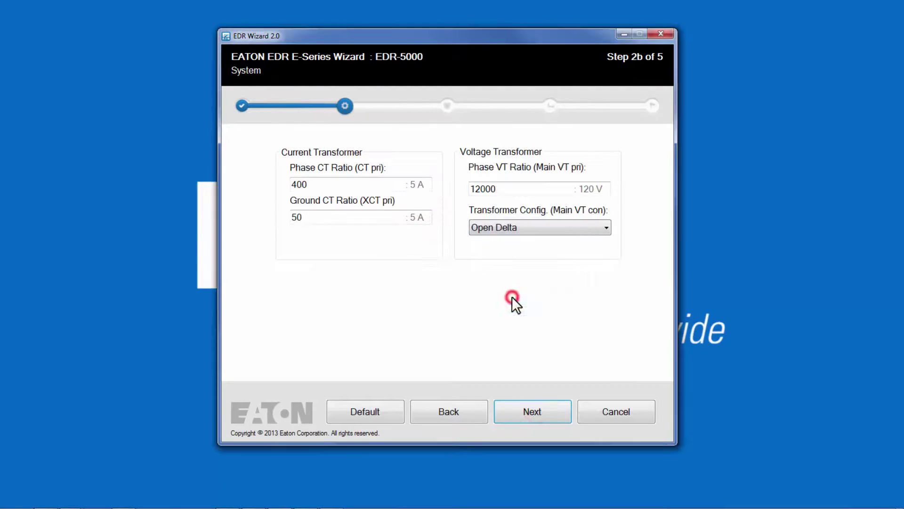
Enter phase CT ratio 800 and phase VT ratio 13800.
click(357, 182)
text(800)
key(Tab)
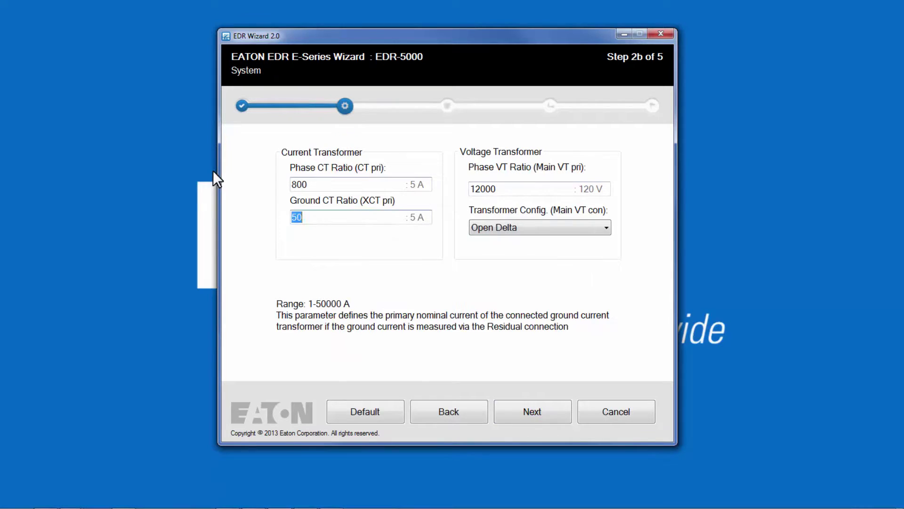
key(Tab)
text(13800)
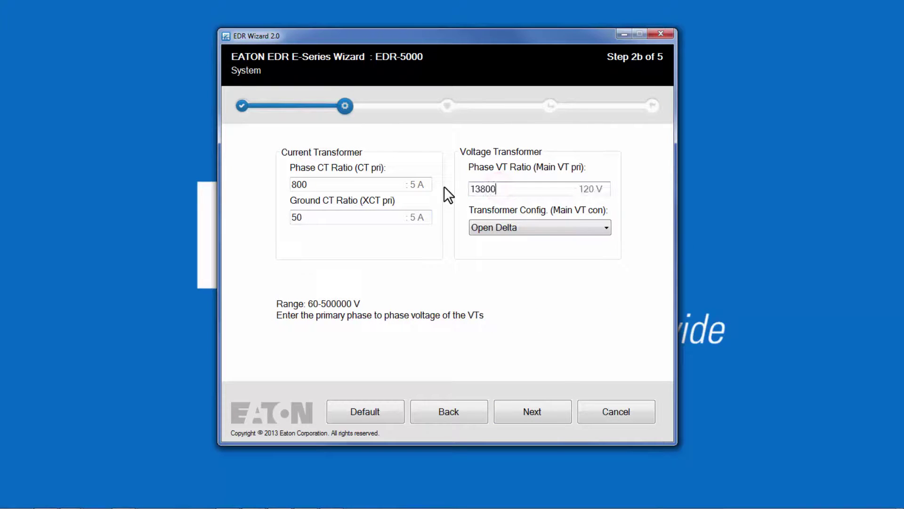
click(524, 412)
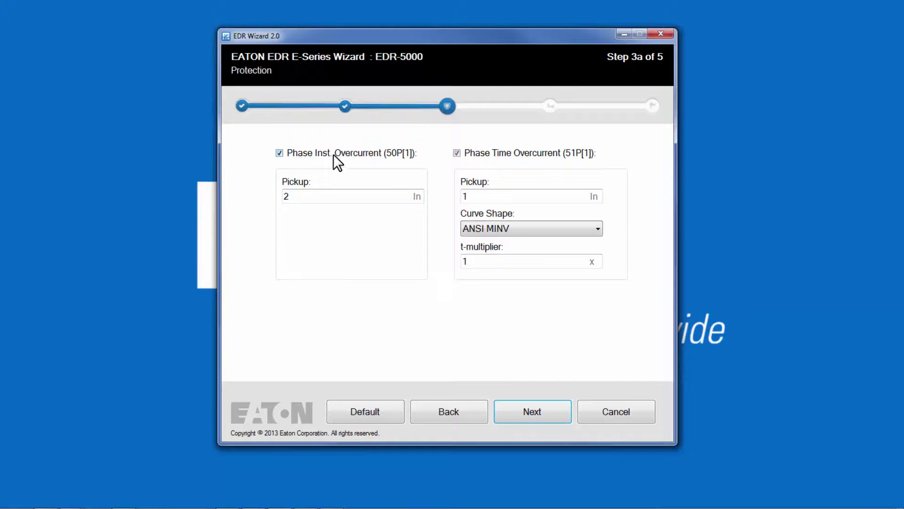
Set the 51P phase time overcurrent pickup to .8 with the ANSI VINV curve.
click(470, 198)
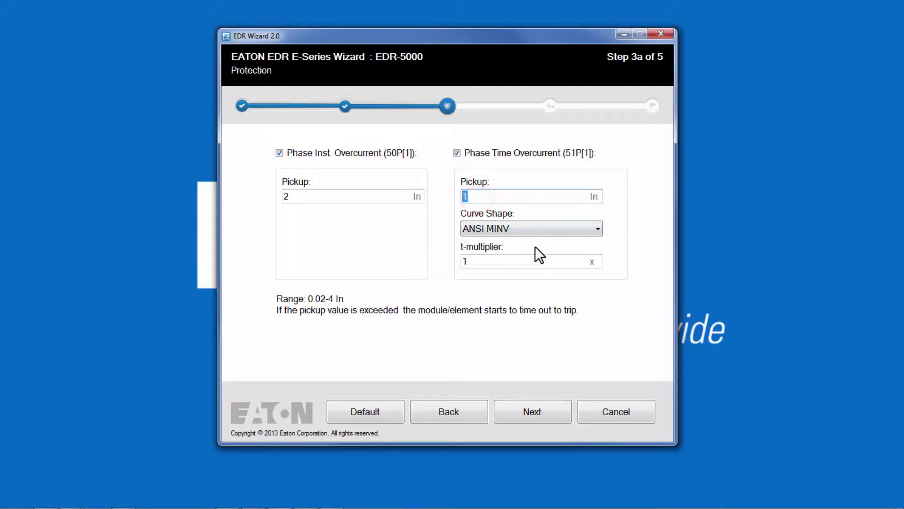
text(.8)
click(598, 228)
click(546, 296)
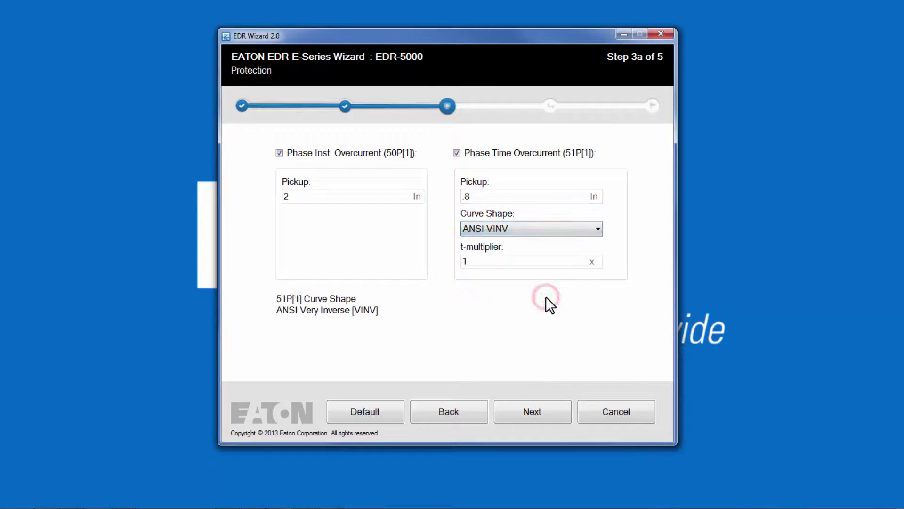
click(532, 262)
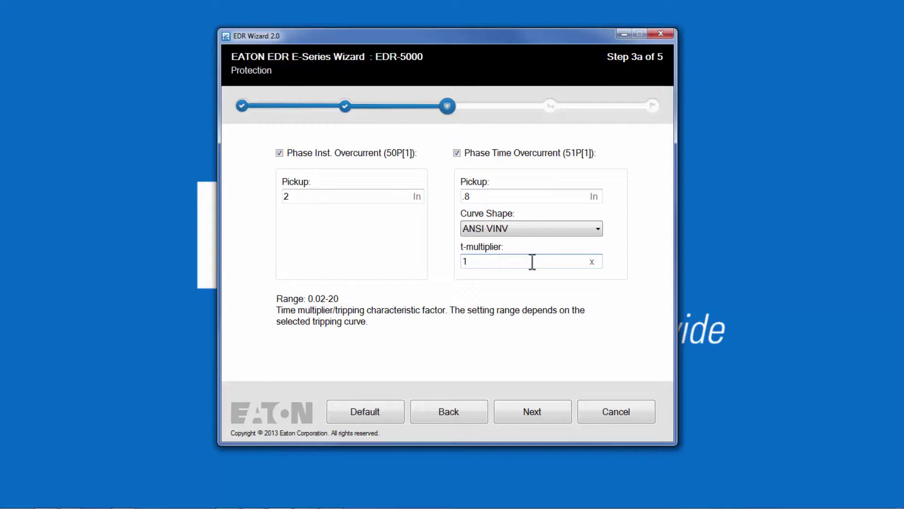
Enable instantaneous ground fault protection and pass the voltage and unbalance pages.
click(538, 407)
click(367, 151)
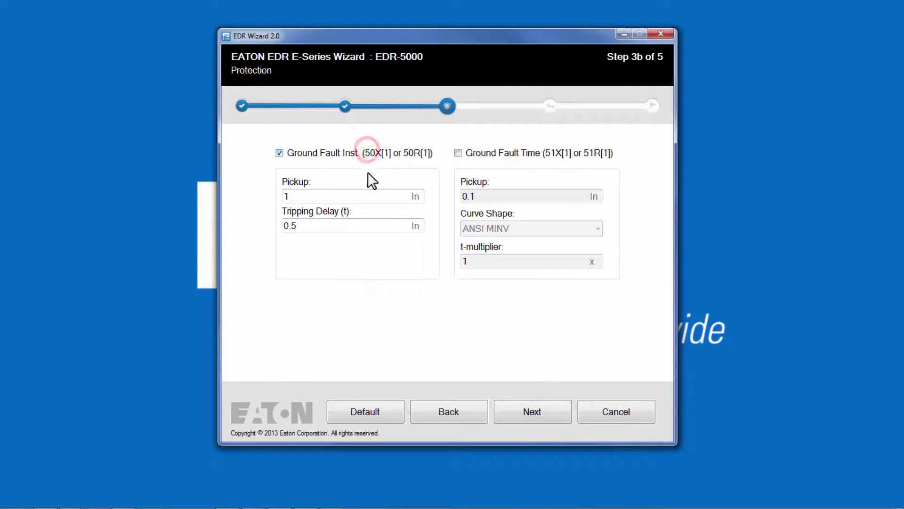
click(526, 410)
click(276, 152)
click(524, 403)
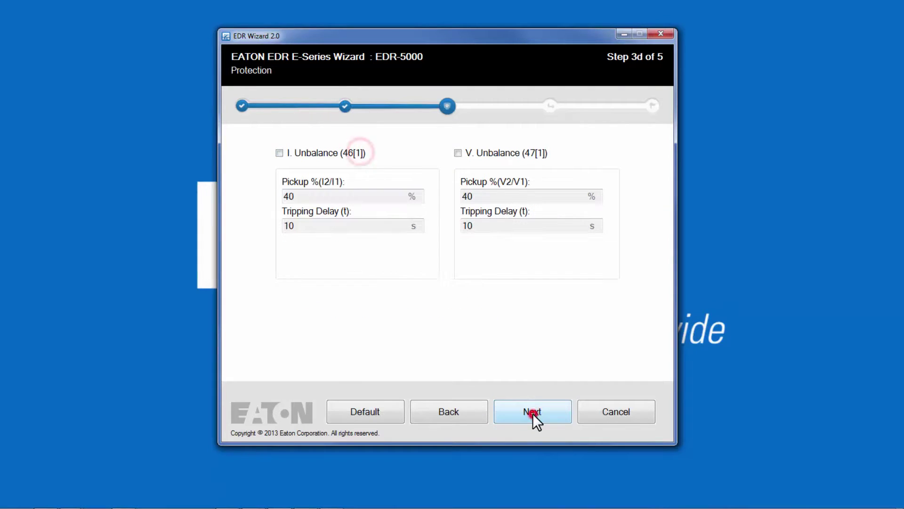
Keep RO1 as the breaker tripping contact and continue to the Save step.
click(532, 413)
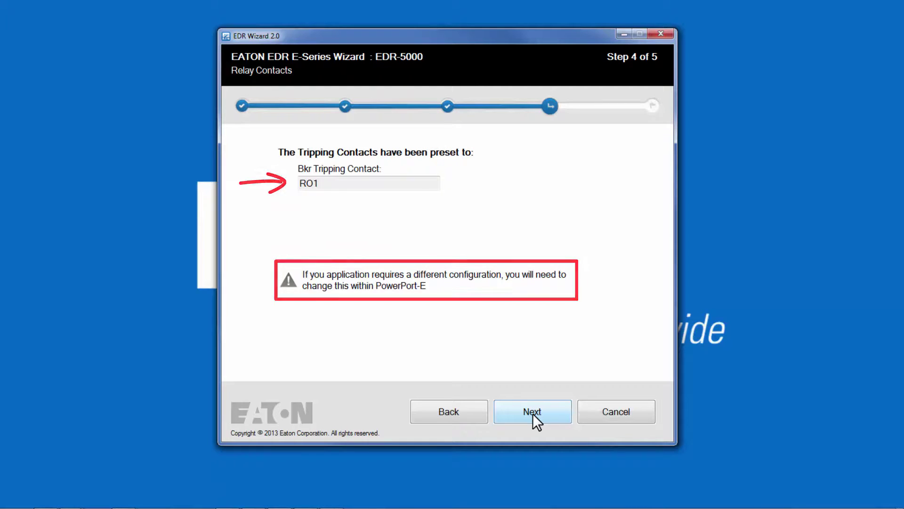
click(533, 413)
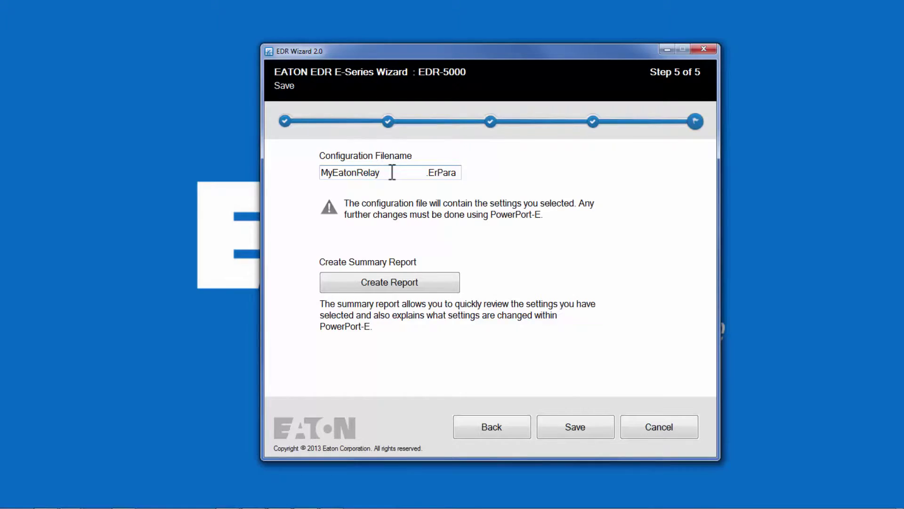
Save the configuration file MyEatonRelay.ErPara to the Desktop.
click(572, 427)
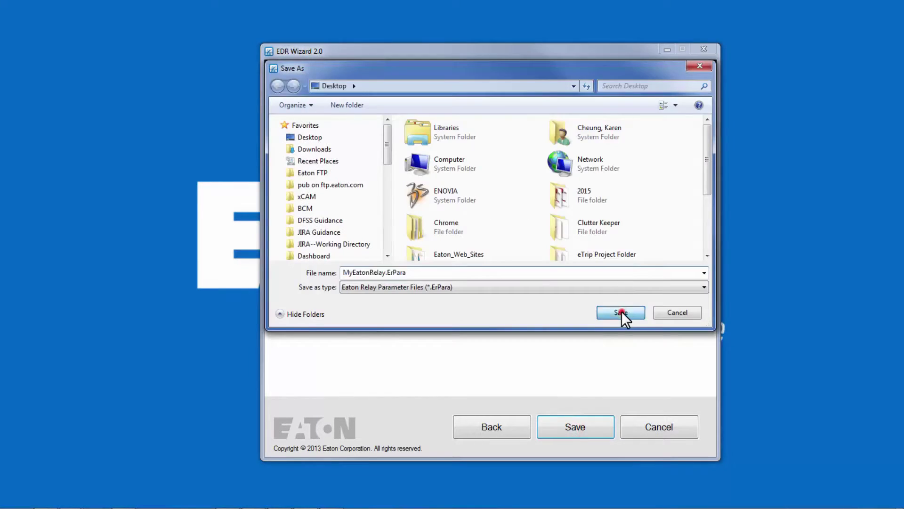
click(621, 312)
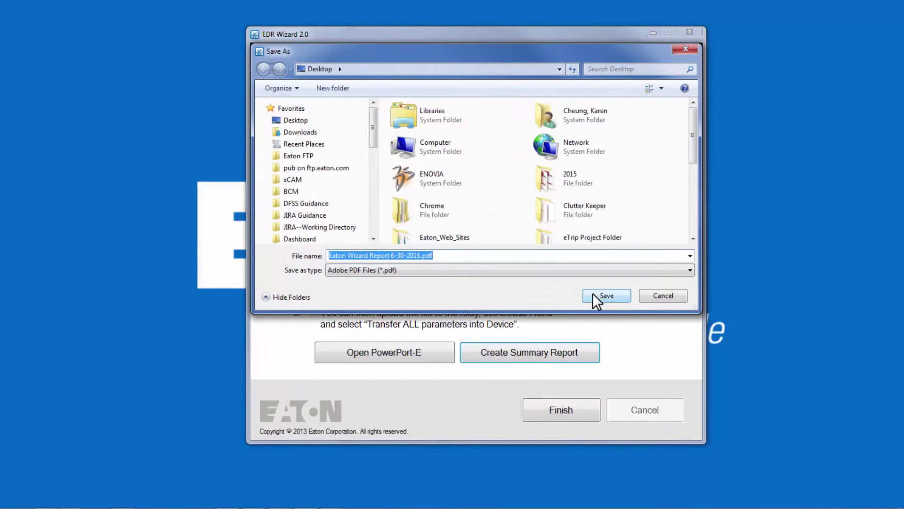
Save the summary report PDF, review it in Adobe Reader, then minimize Reader.
click(593, 293)
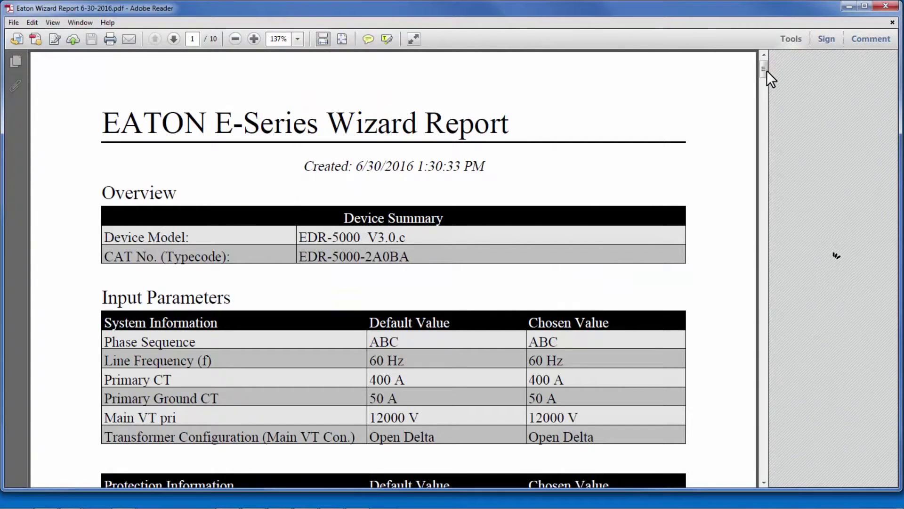
drag(765, 70, 764, 99)
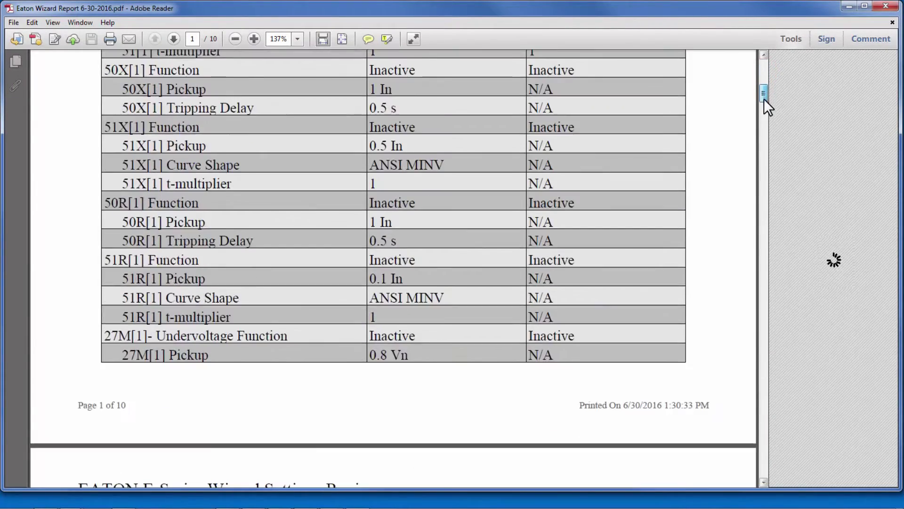
drag(764, 97, 766, 120)
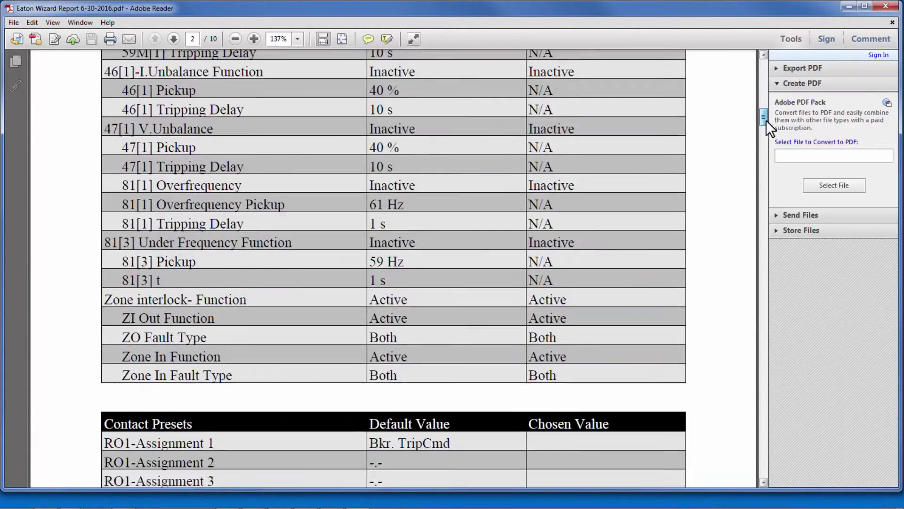
click(849, 8)
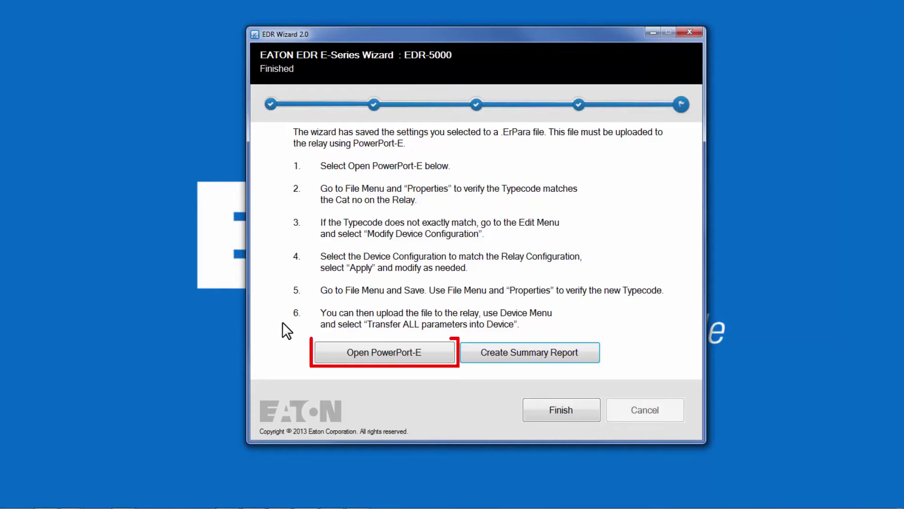
Open MyEatonRelay.ErPara in PowerPort-E and verify typecode EDR-5000-2A0BA in File Properties.
click(326, 350)
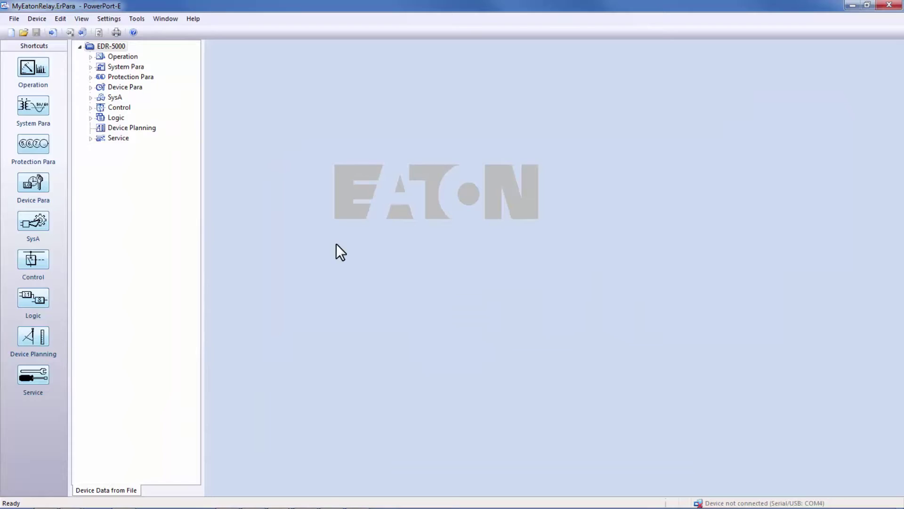
click(14, 19)
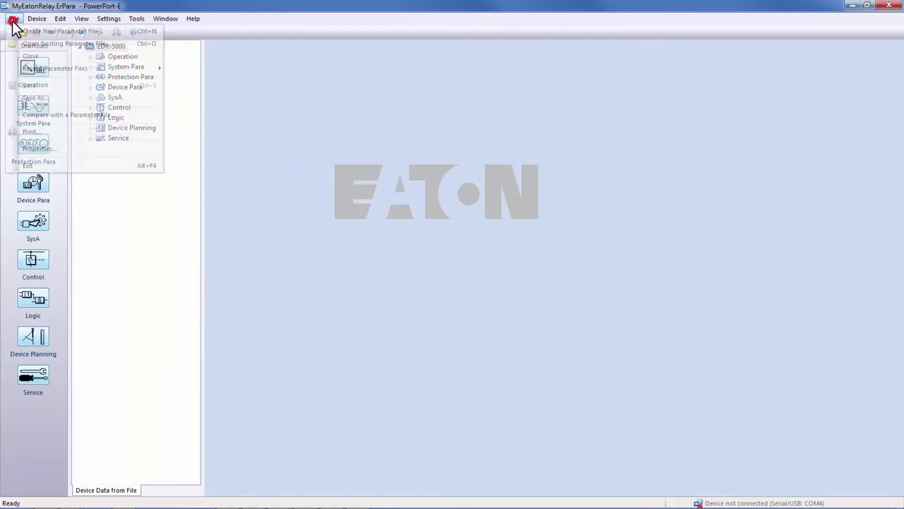
click(40, 148)
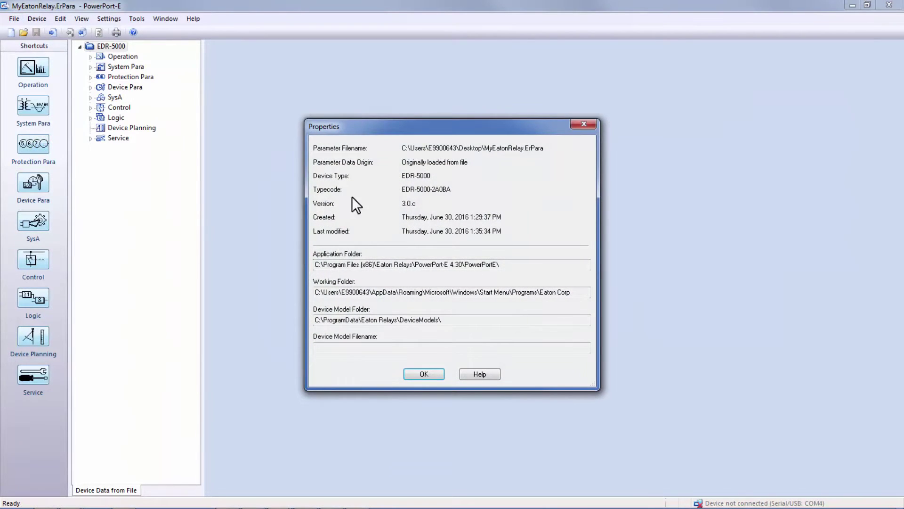
drag(455, 190, 400, 189)
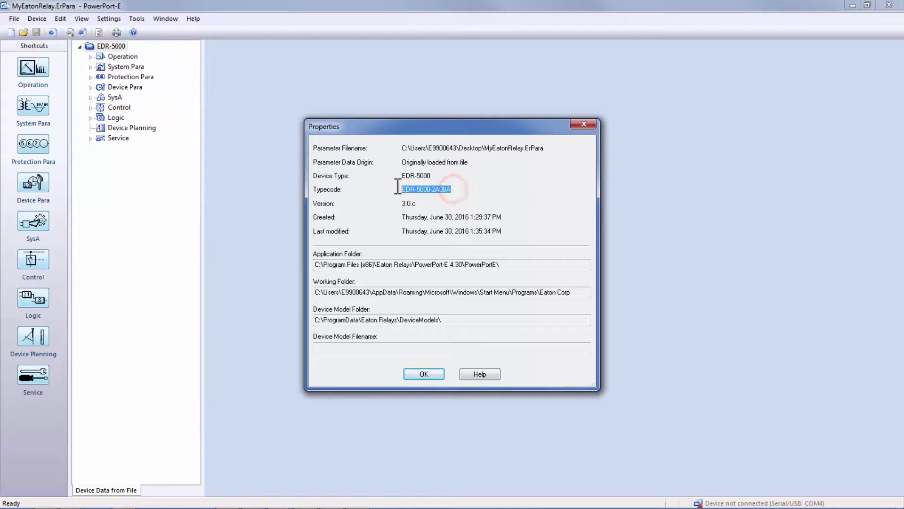
click(589, 126)
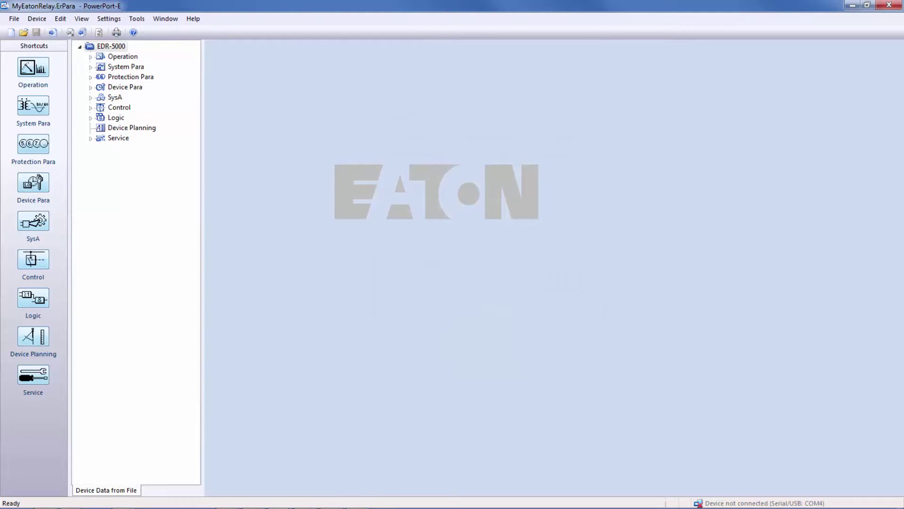
Change the device typecode to EDR-5000-2A0HA in Modify Device Configuration.
click(63, 18)
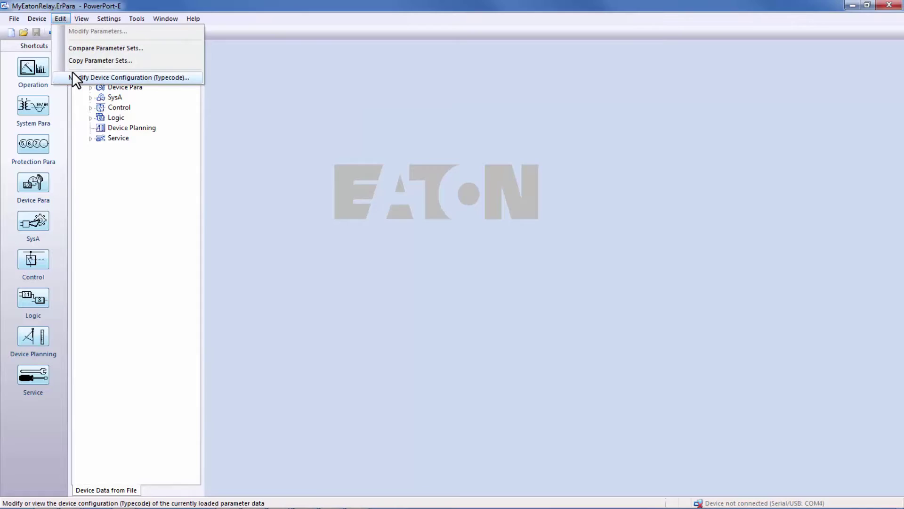
click(73, 78)
click(463, 339)
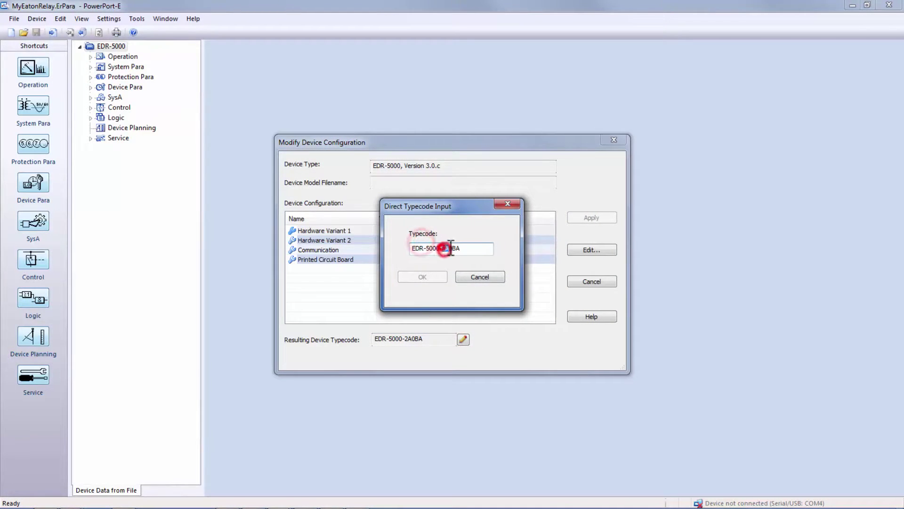
click(480, 250)
key(Left)
key(BackSpace)
text(H)
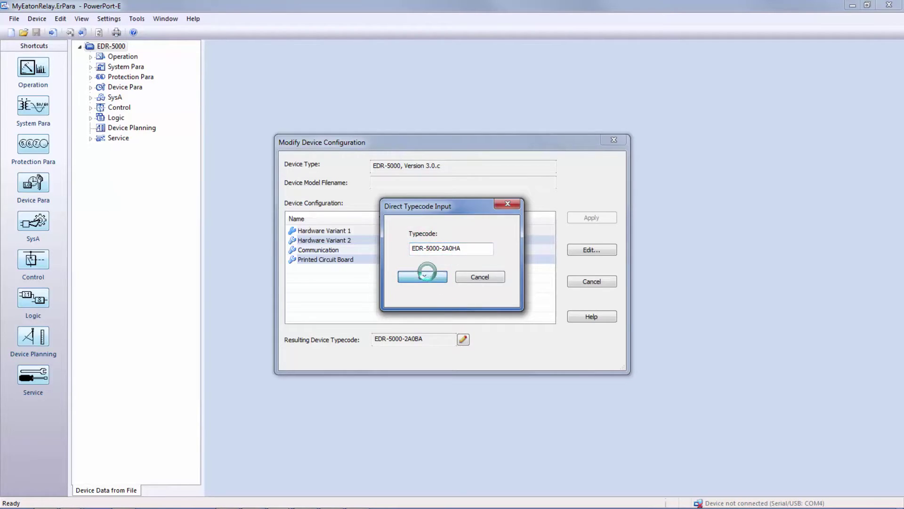
click(422, 276)
Apply the new device configuration and save MyEatonRelay.ErPara.
click(591, 217)
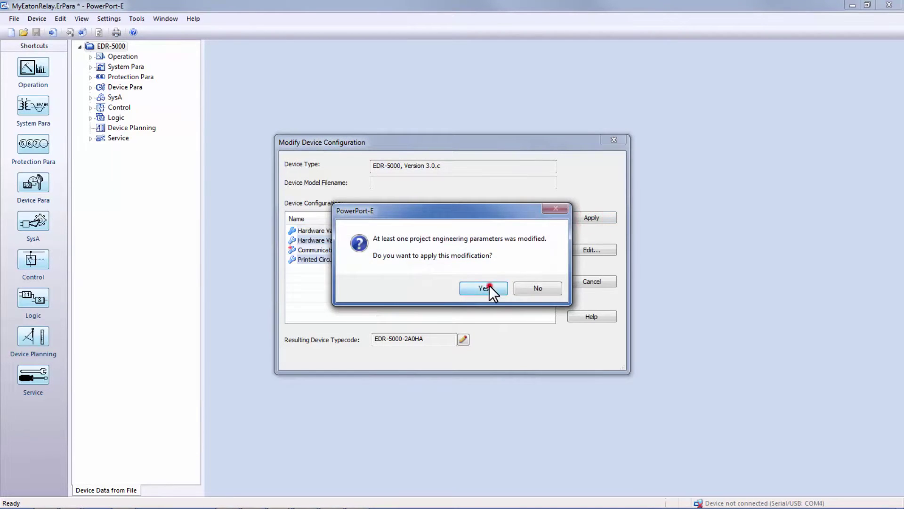
click(488, 287)
click(16, 20)
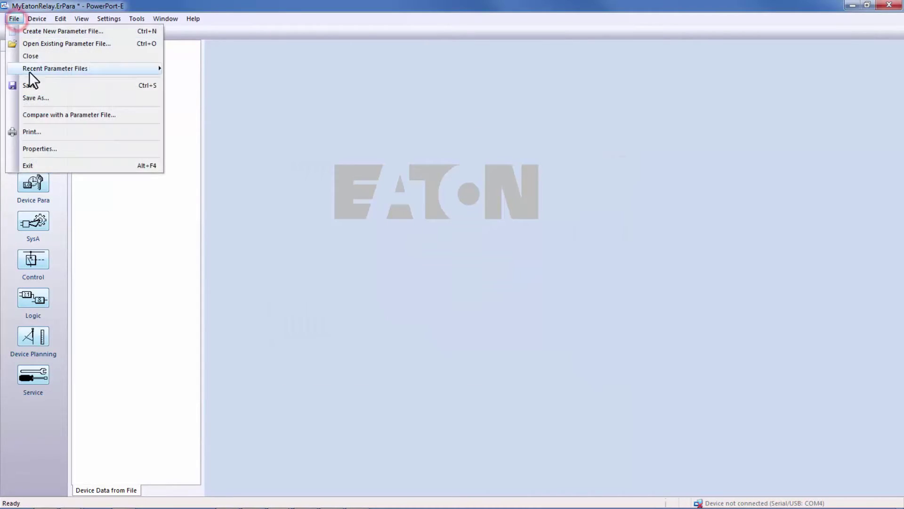
click(31, 84)
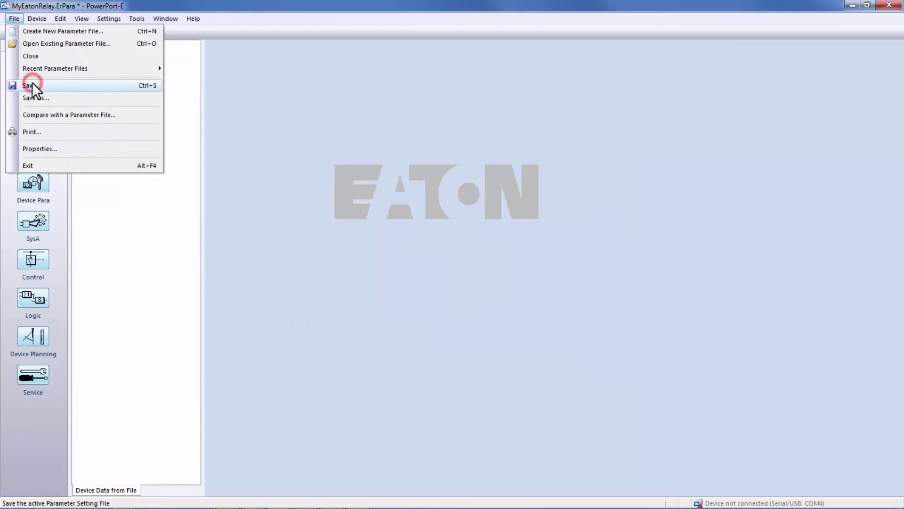
Verify the typecode now reads EDR-5000-2A0HA in File Properties.
click(16, 19)
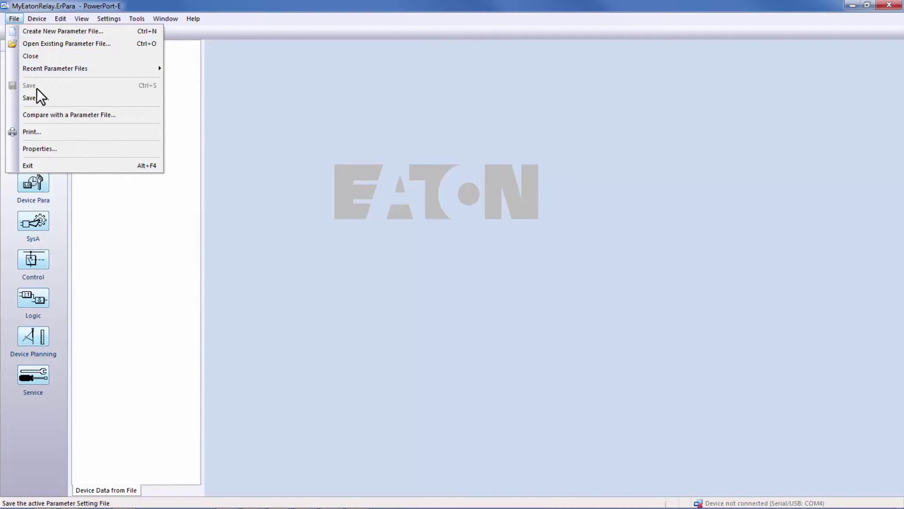
click(34, 149)
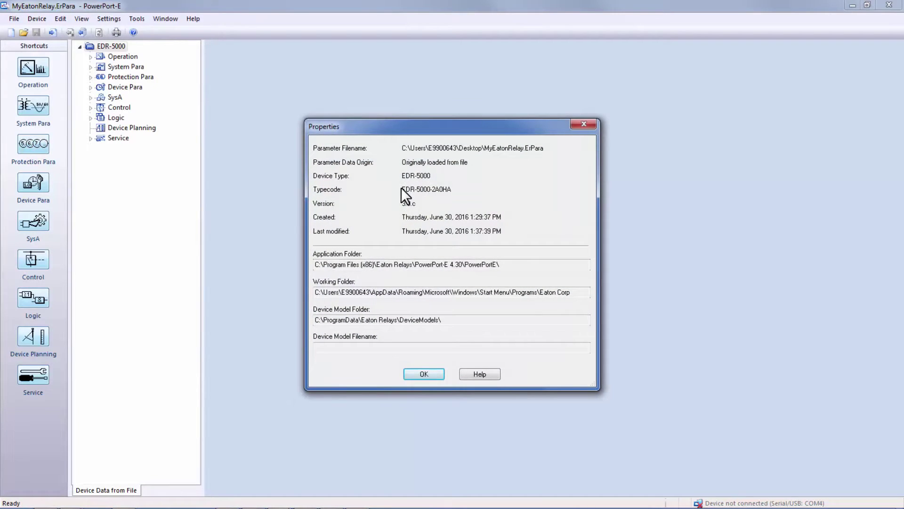
drag(400, 187, 467, 189)
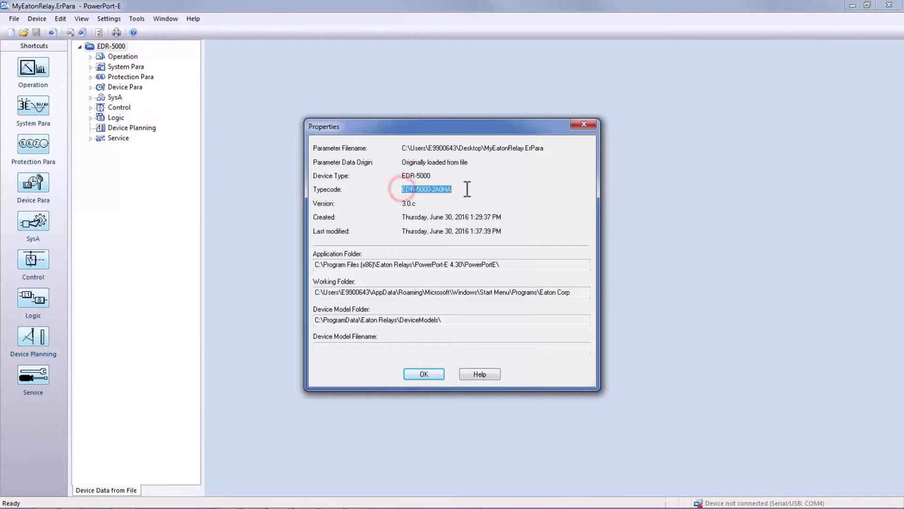
click(431, 375)
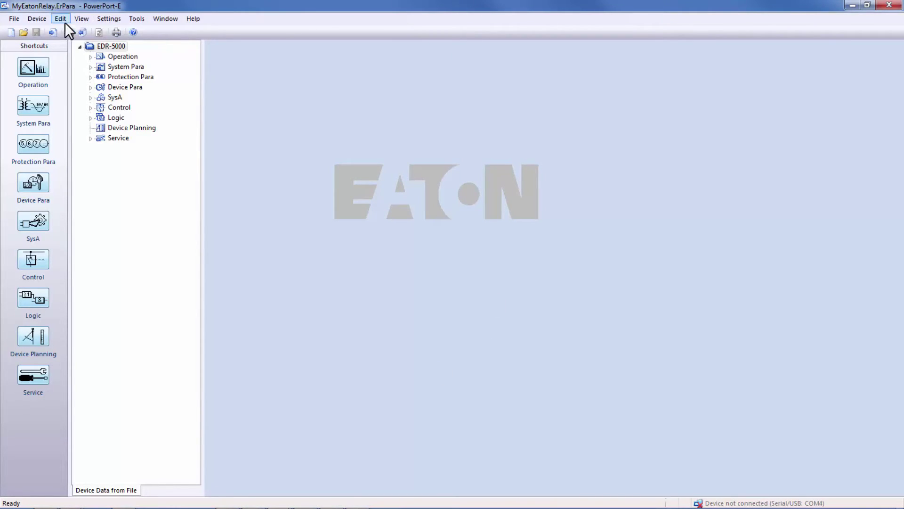
Transfer all parameters into the relay, confirming the overwrite.
click(39, 17)
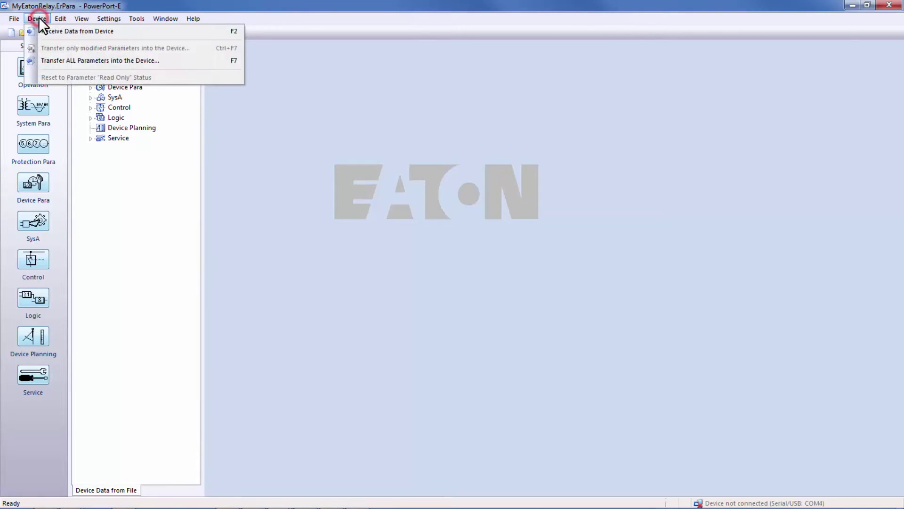
click(45, 59)
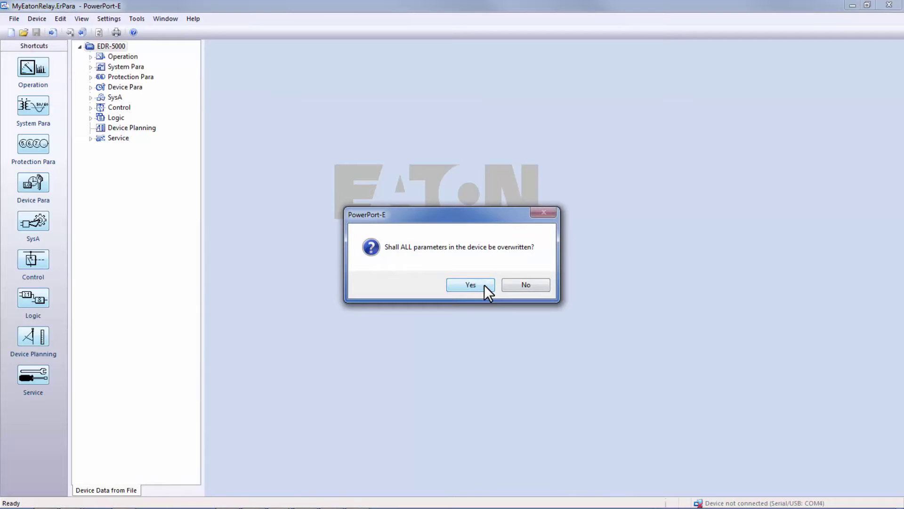
click(470, 285)
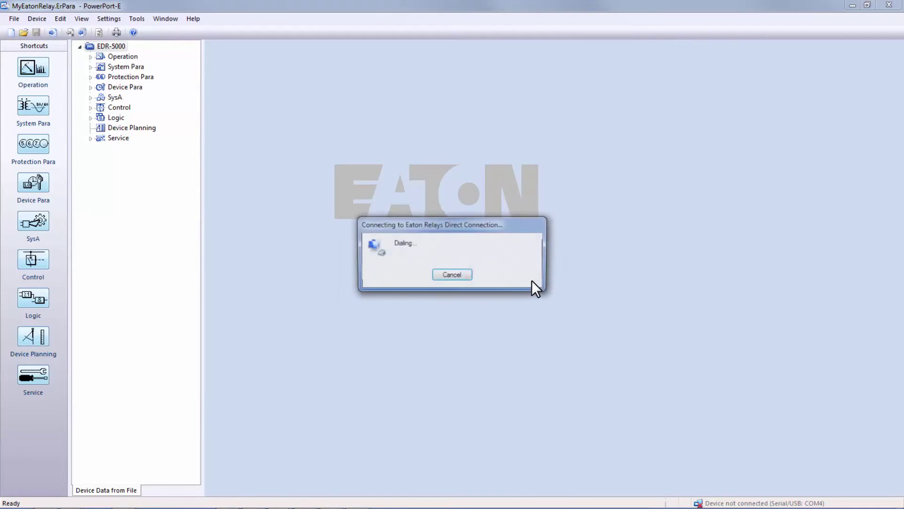